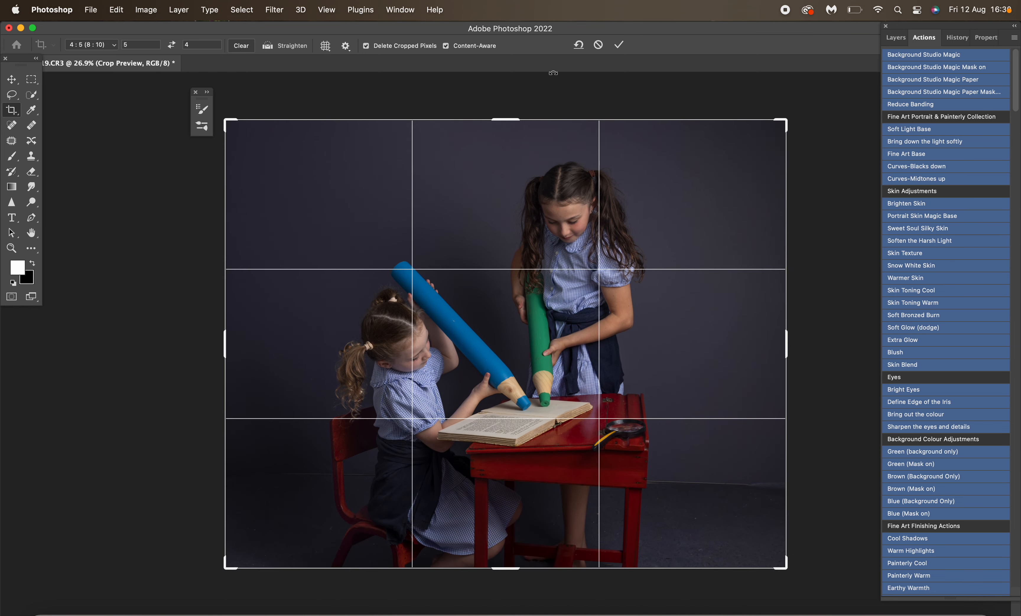
Step: Cancel the pending 4:5 crop on the photo and switch to the Brush tool
click(598, 46)
key(b)
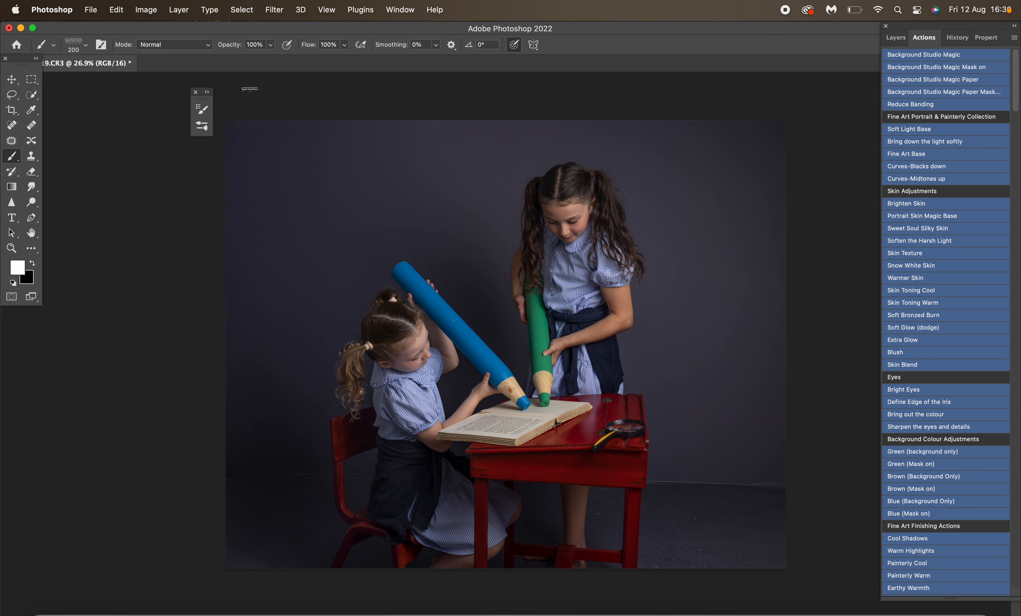
click(249, 10)
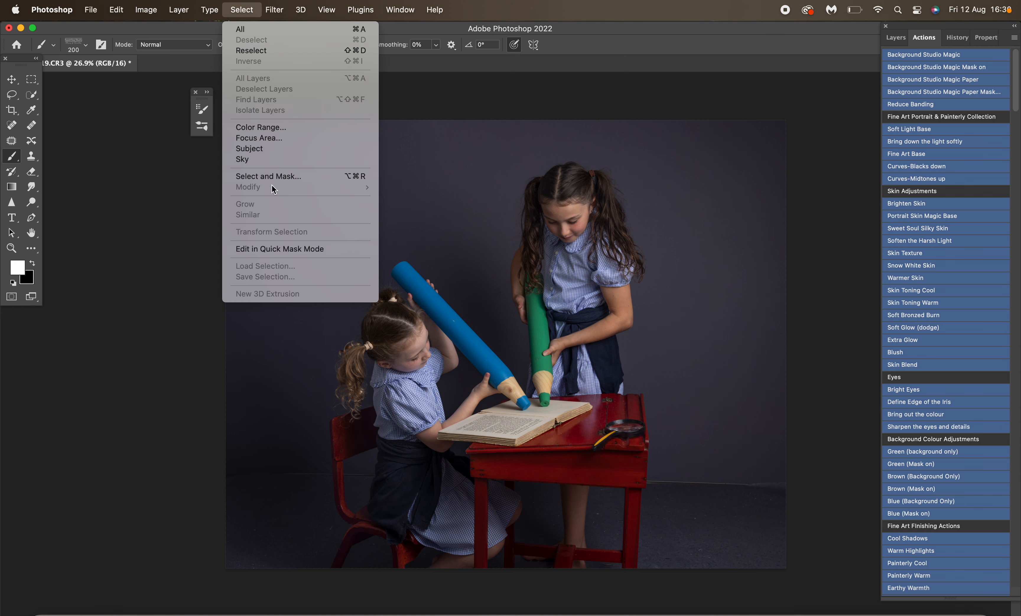
click(139, 120)
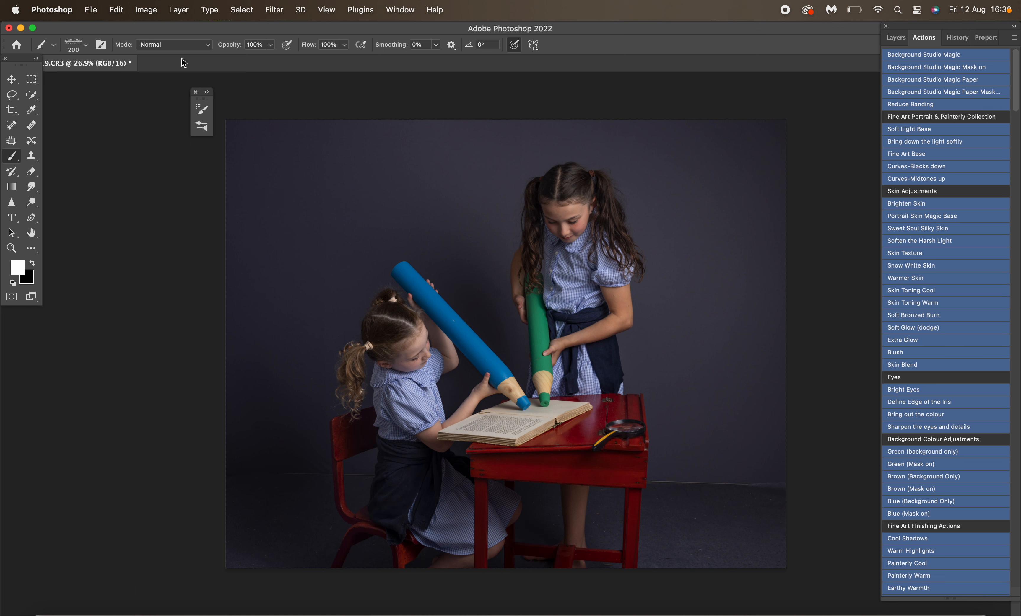
Step: Try the Background Studio Magic Paper action on the photo, and delete the layer group it made
click(961, 81)
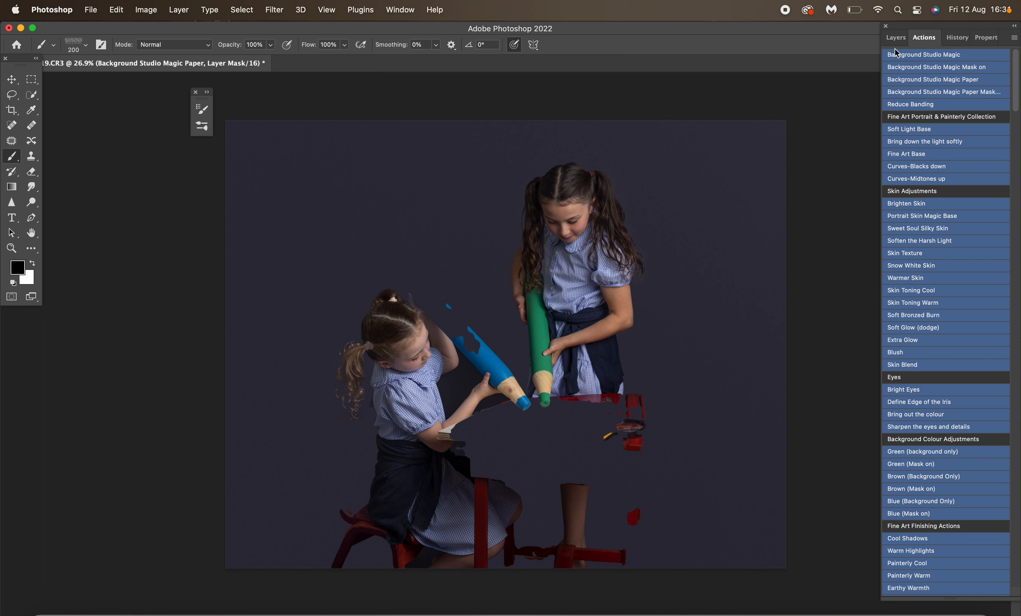
click(900, 38)
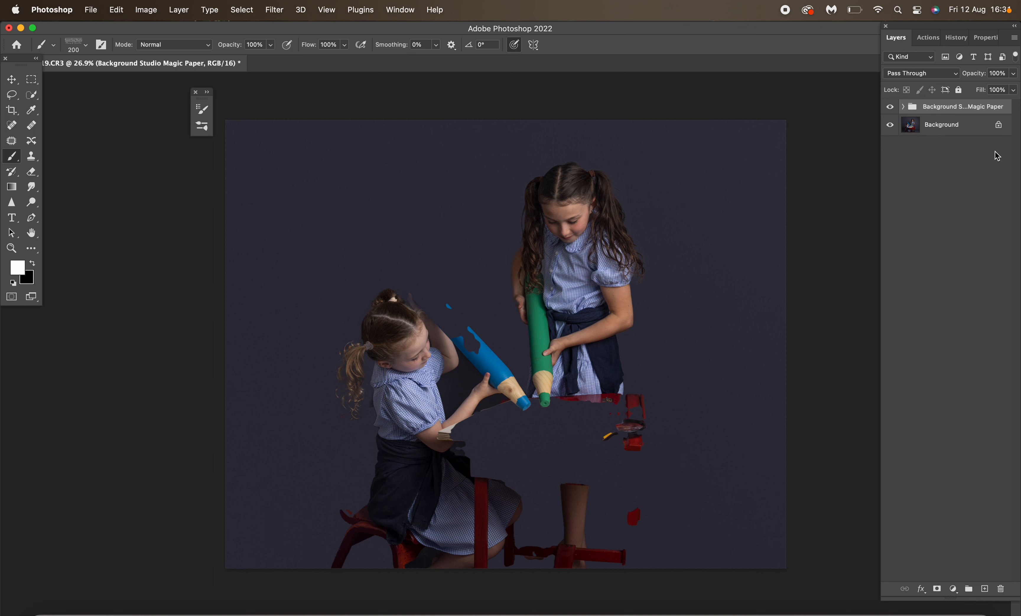
key(Delete)
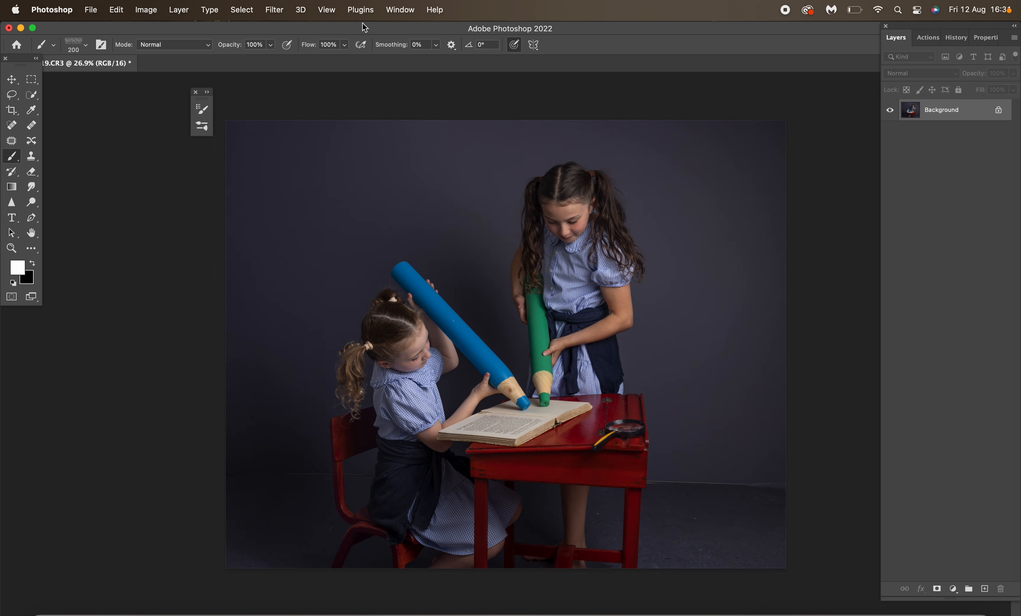
Step: Select the subject automatically and extend the selection over the blue pencil, book, red desk and chair with the Quick Selection tool
click(242, 9)
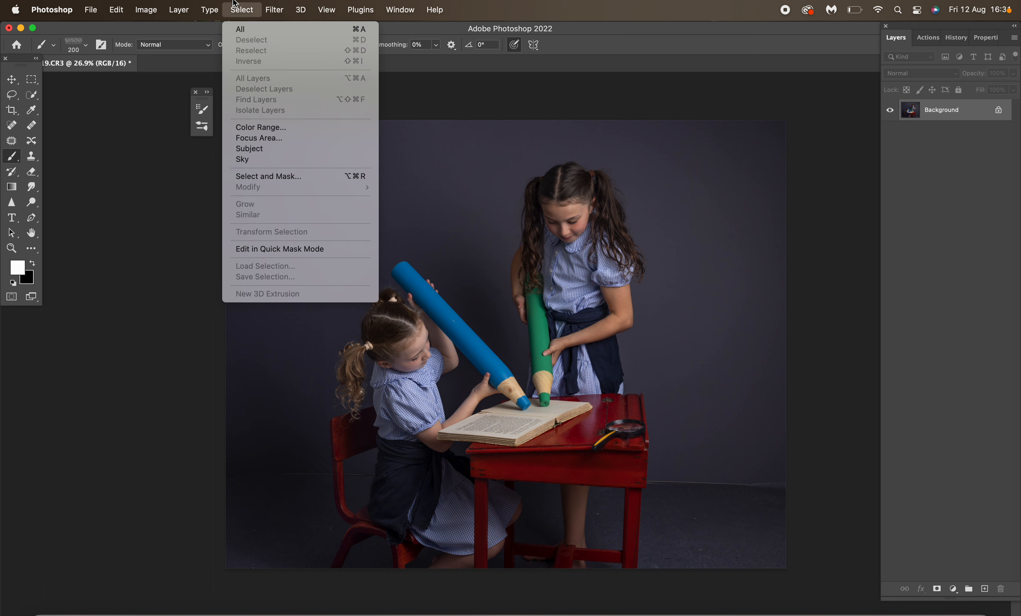
click(279, 150)
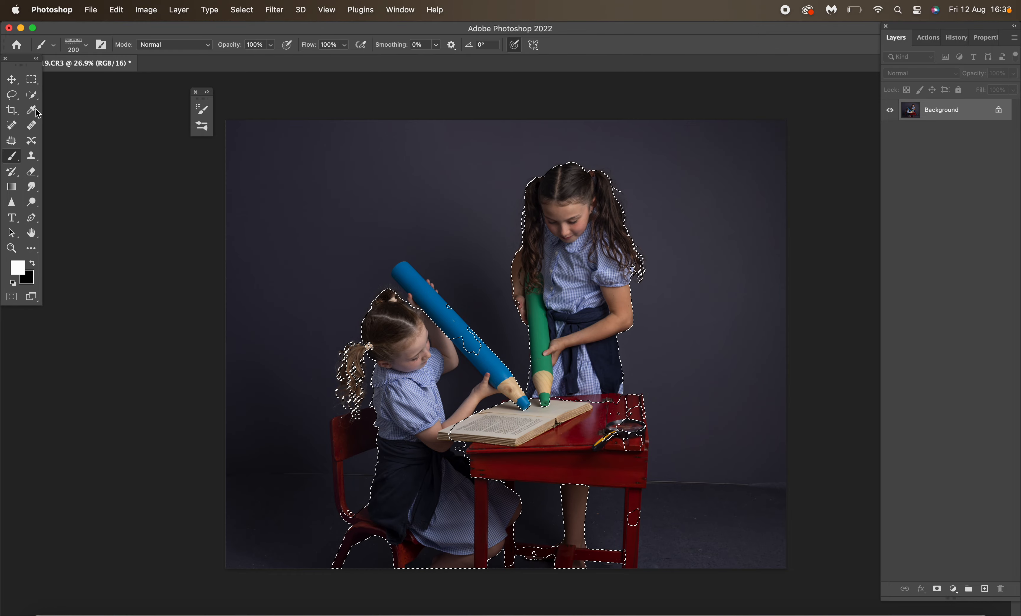
click(32, 95)
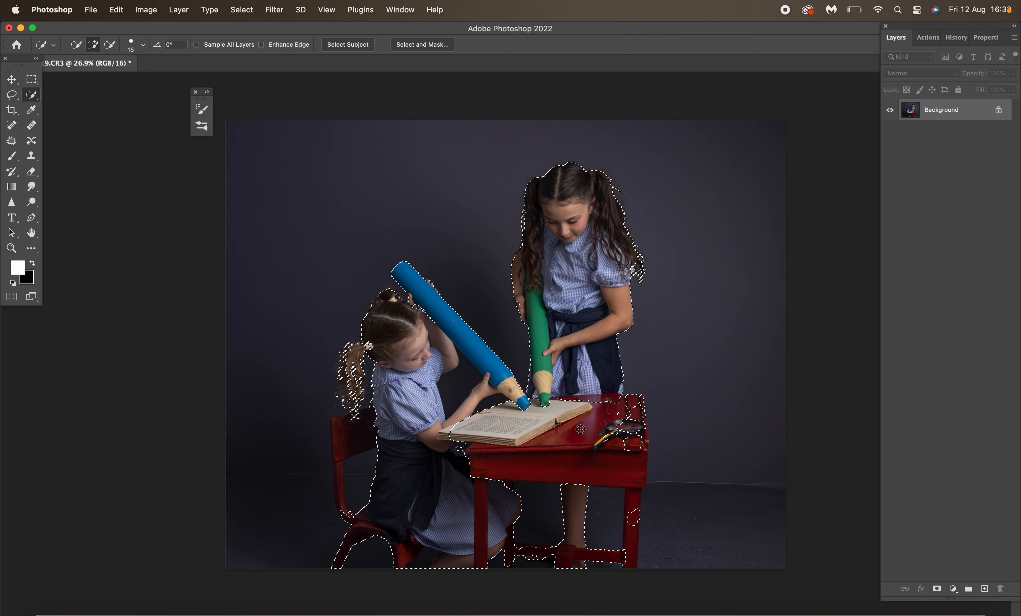
mouse_move(525, 443)
mouse_down()
mouse_move(551, 417)
mouse_move(502, 458)
mouse_move(592, 473)
mouse_move(564, 490)
mouse_move(624, 436)
mouse_up()
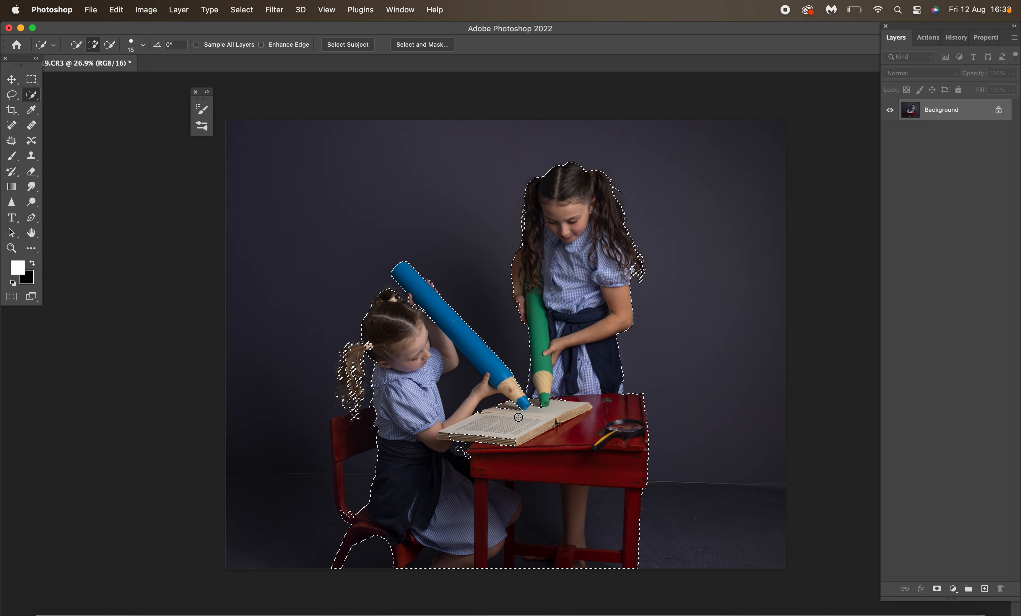
mouse_move(523, 402)
mouse_down()
mouse_move(496, 418)
mouse_move(502, 402)
mouse_move(452, 452)
mouse_up()
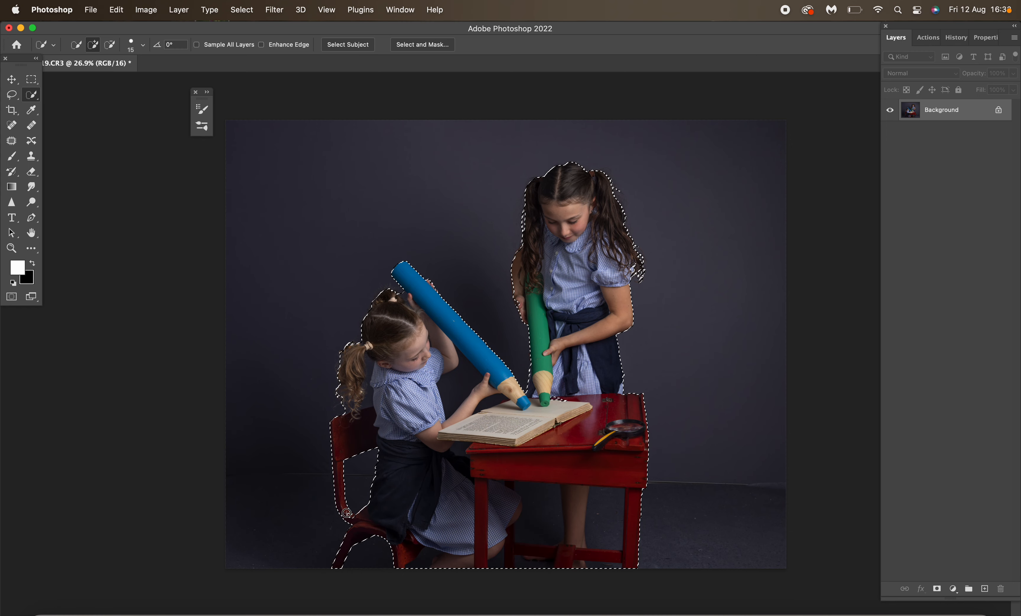
Step: Subtract the background gaps inside the chair, under the seat and between the desk legs from the selection
key(alt)
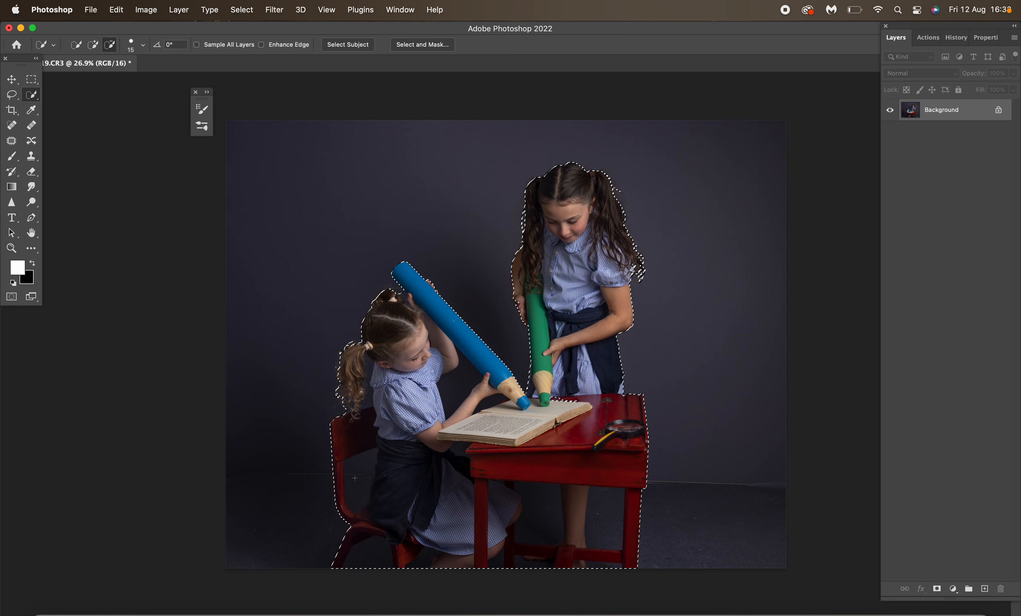
key(alt)
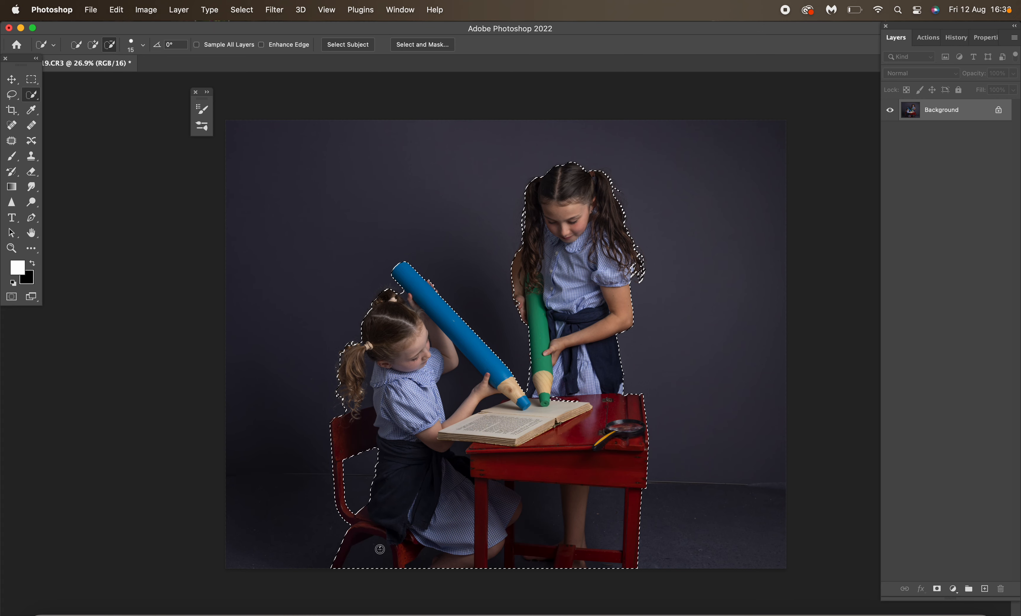
key(alt)
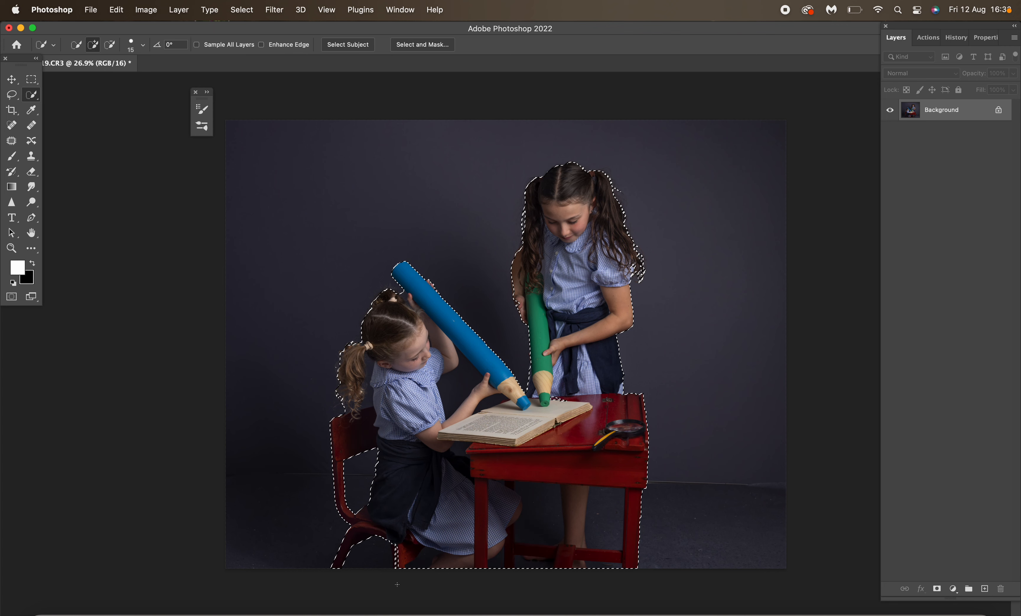
key(alt)
key(alt)
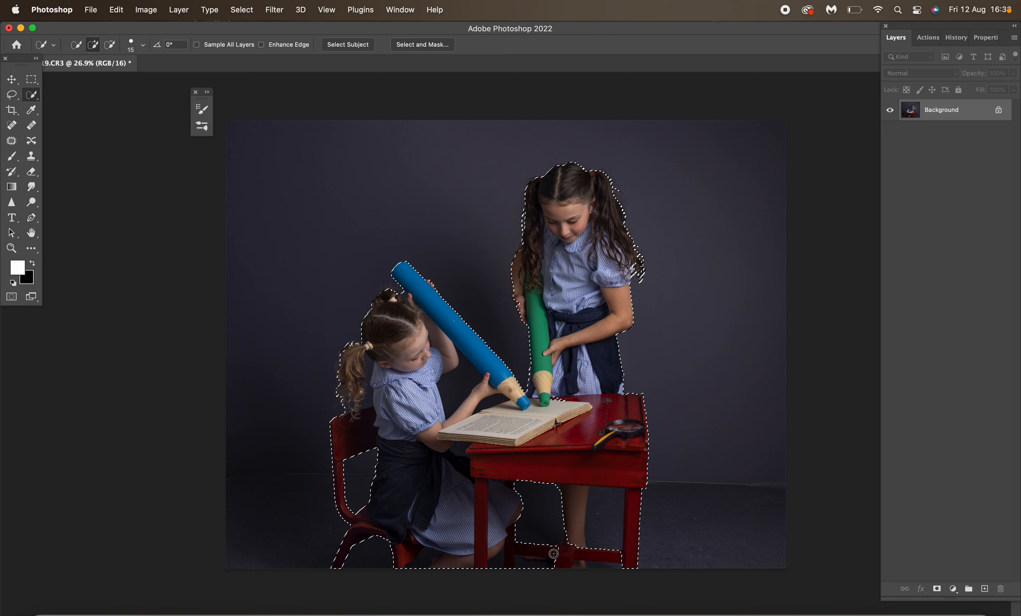
key(alt)
key(alt)
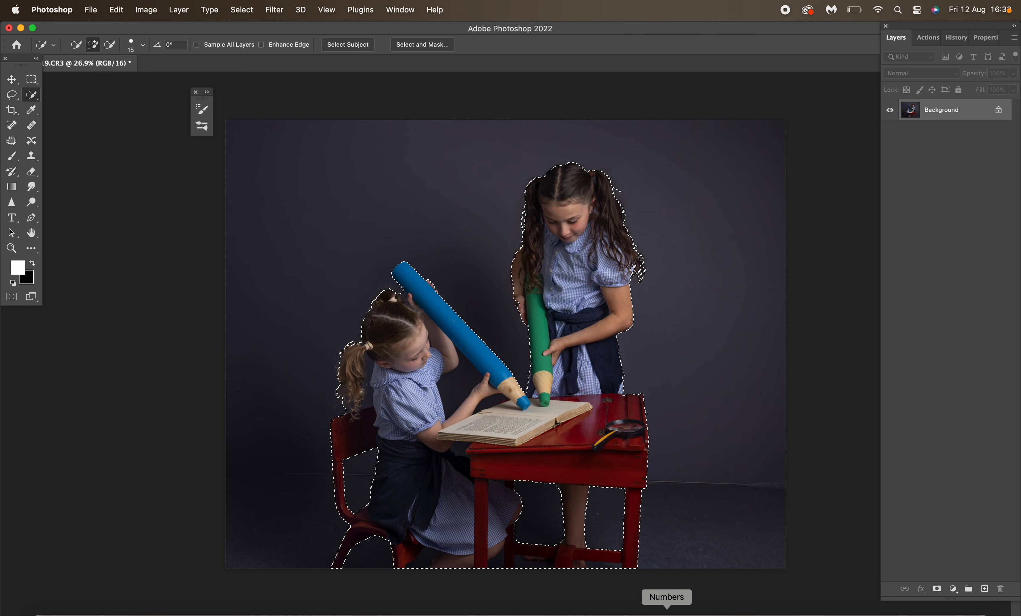
key(alt)
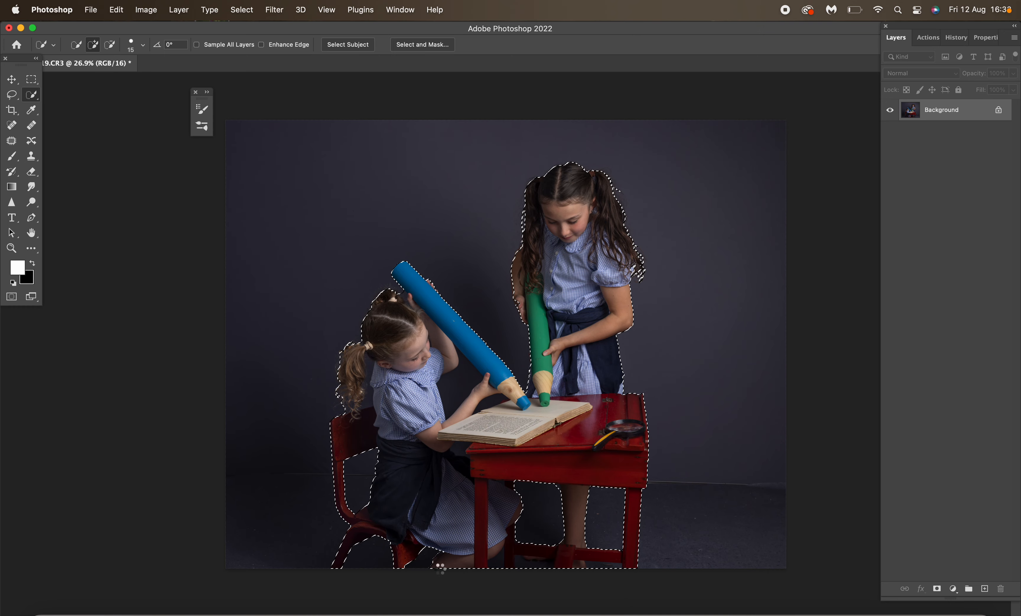
key(alt)
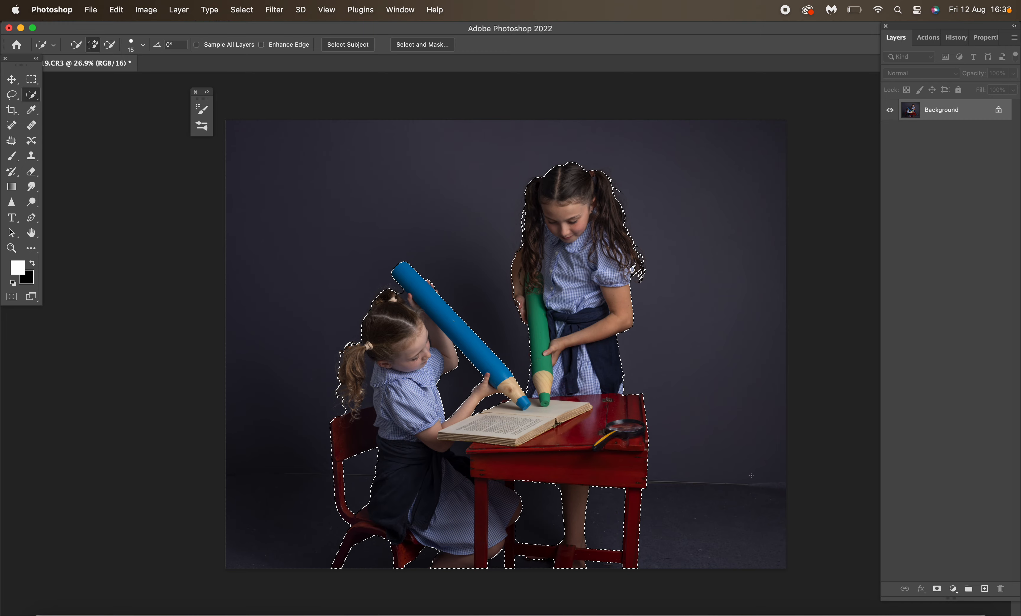
Step: Copy the selected girls and furniture to a new layer and check the cutout with the Background layer briefly hidden
key(super+j)
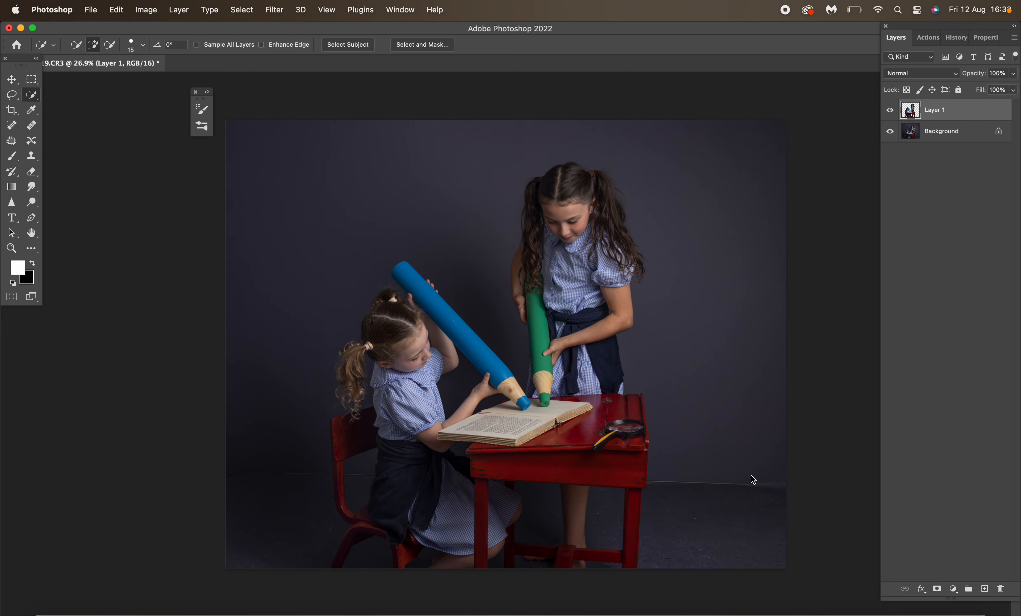
click(890, 131)
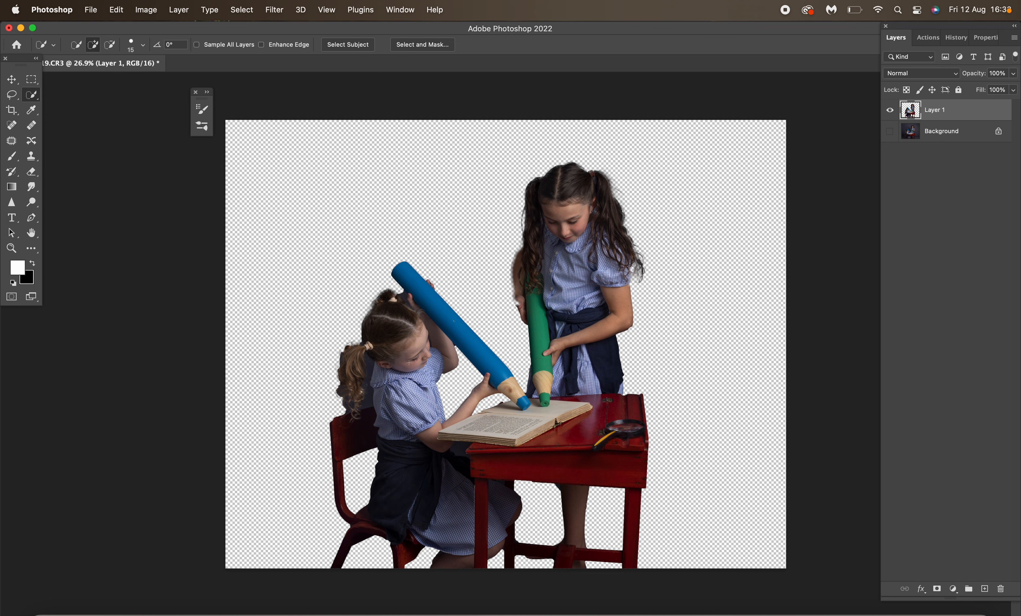
click(890, 131)
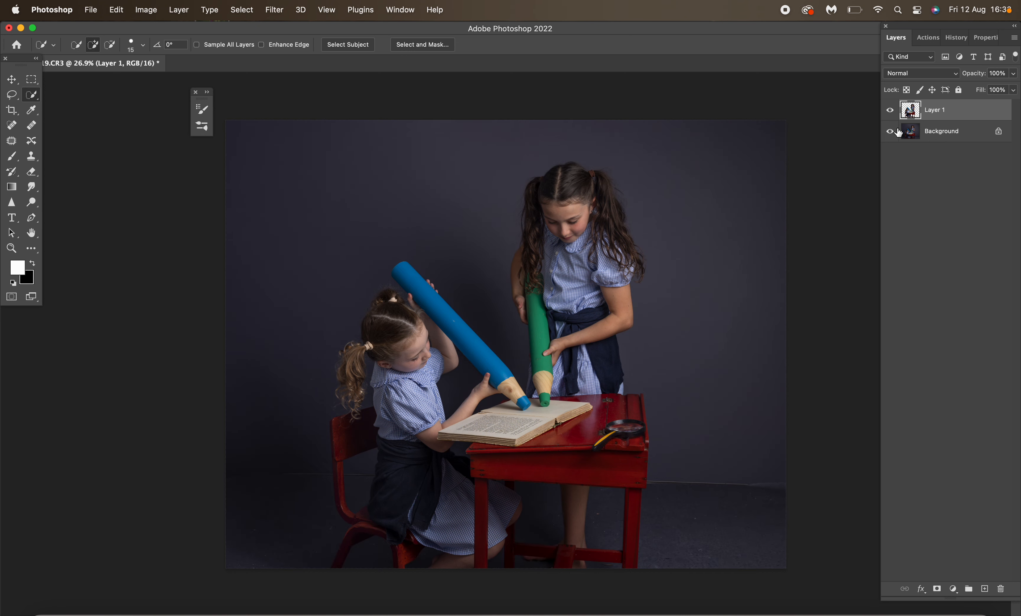
Step: Run the Background Studio Magic Paper action on the Background layer, dismissing the error dialog
click(943, 132)
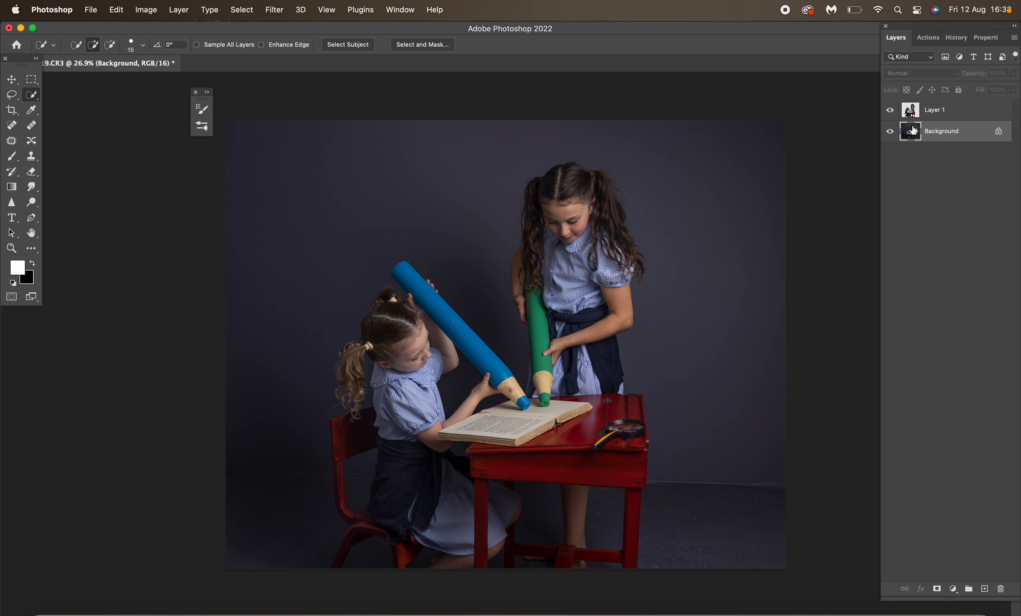
click(930, 38)
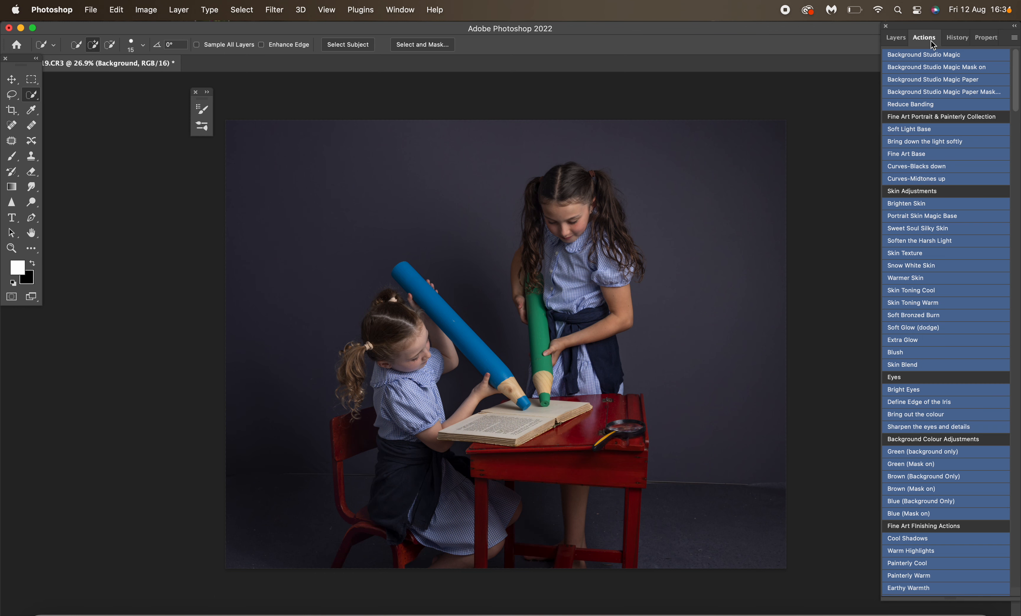
click(944, 83)
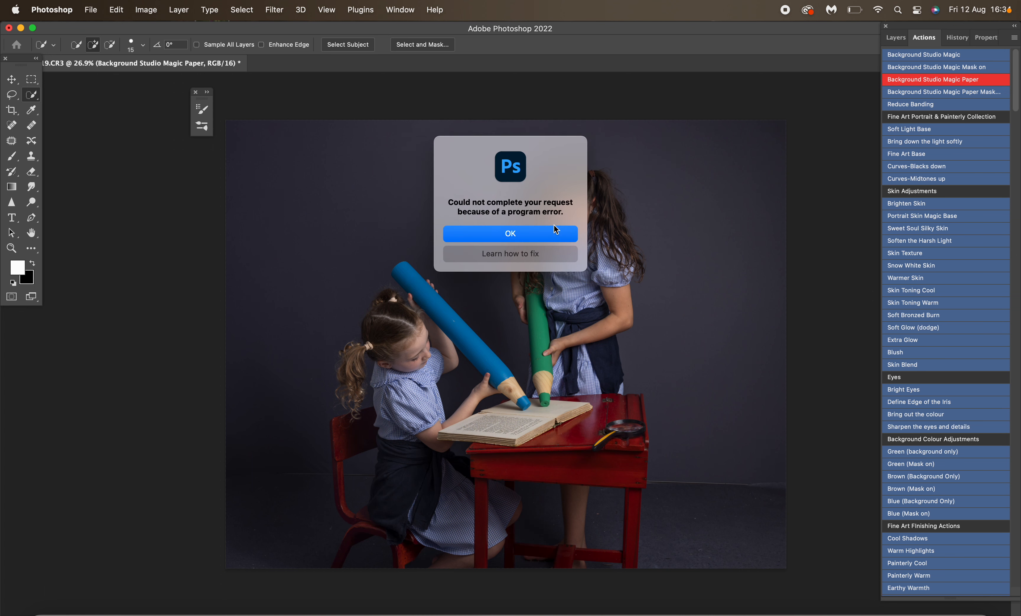
click(554, 229)
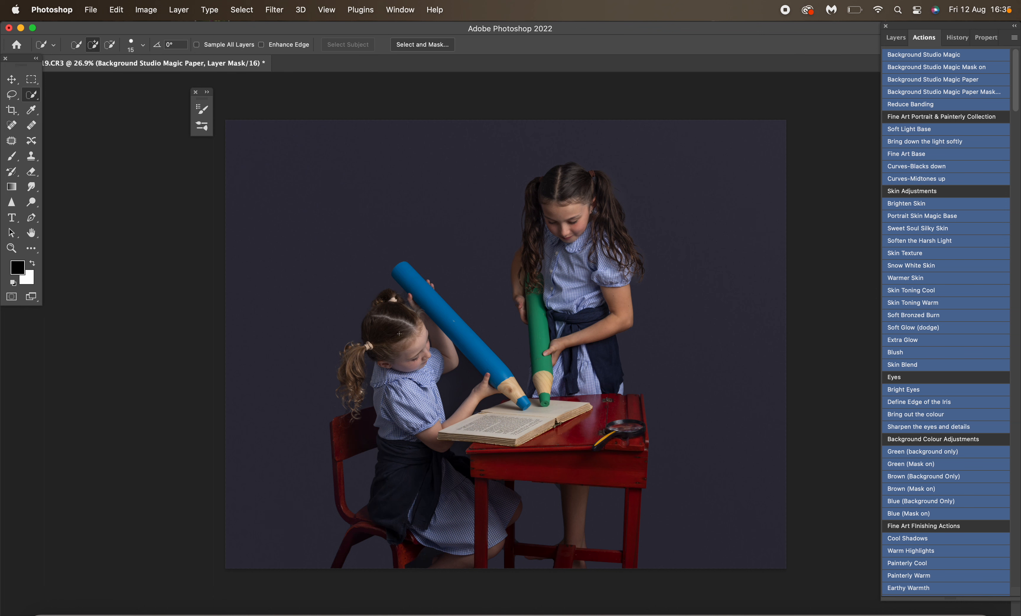
Step: Compare the image with the Layer 1 cutout repeatedly hidden and shown
click(900, 42)
click(890, 110)
click(890, 110)
click(890, 110)
click(890, 110)
click(890, 110)
click(891, 111)
click(891, 110)
click(891, 111)
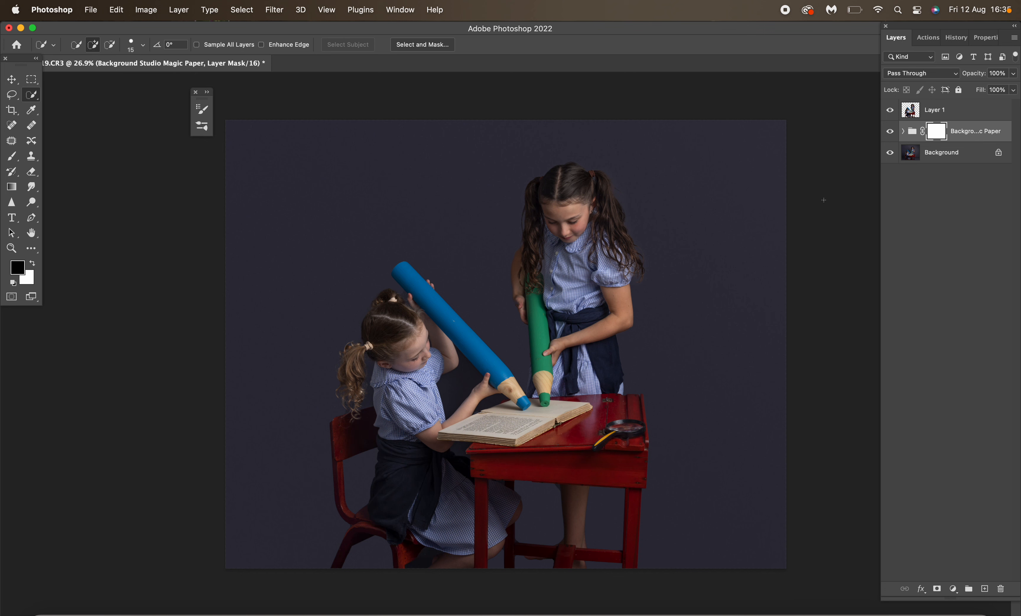
Step: Paint black across the floor on the Background Studio Magic Paper group's mask with a soft 2120 px brush at 0% hardness
key(b)
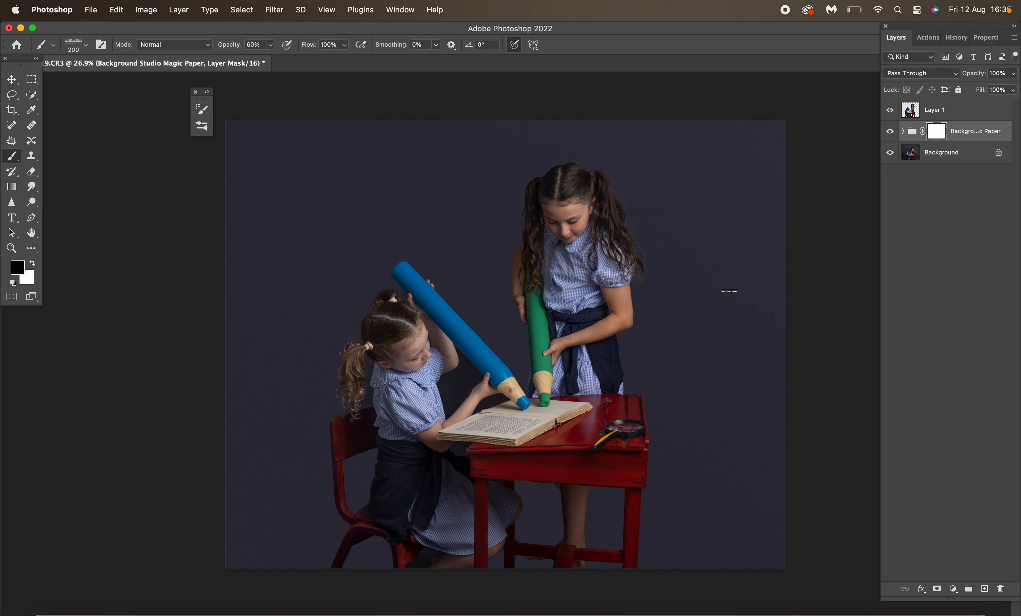
right_click(729, 292)
click(771, 386)
drag(864, 322, 862, 319)
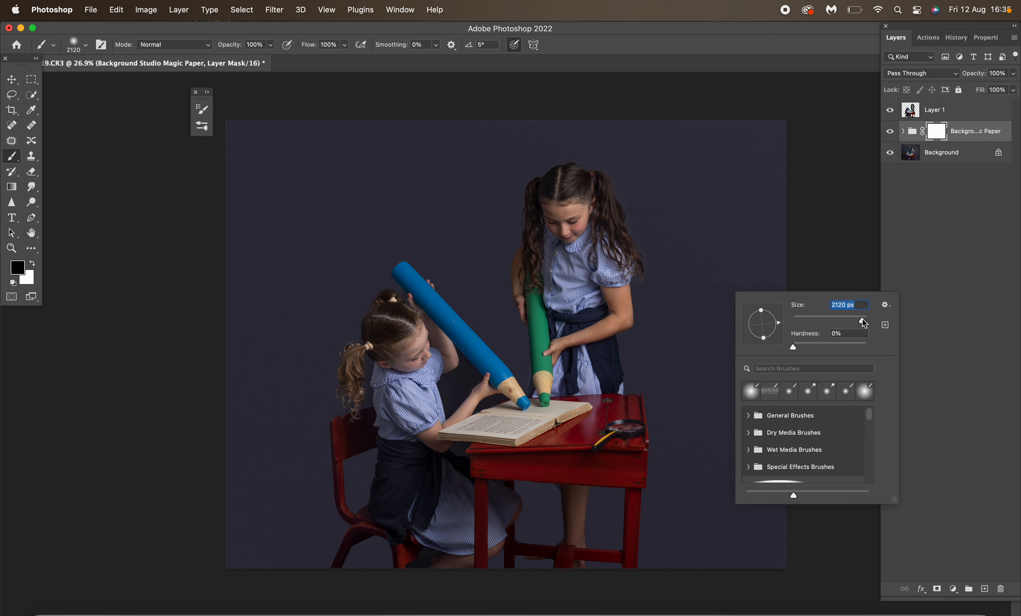
mouse_move(529, 550)
mouse_down()
mouse_move(543, 566)
mouse_move(297, 585)
mouse_move(237, 613)
mouse_up()
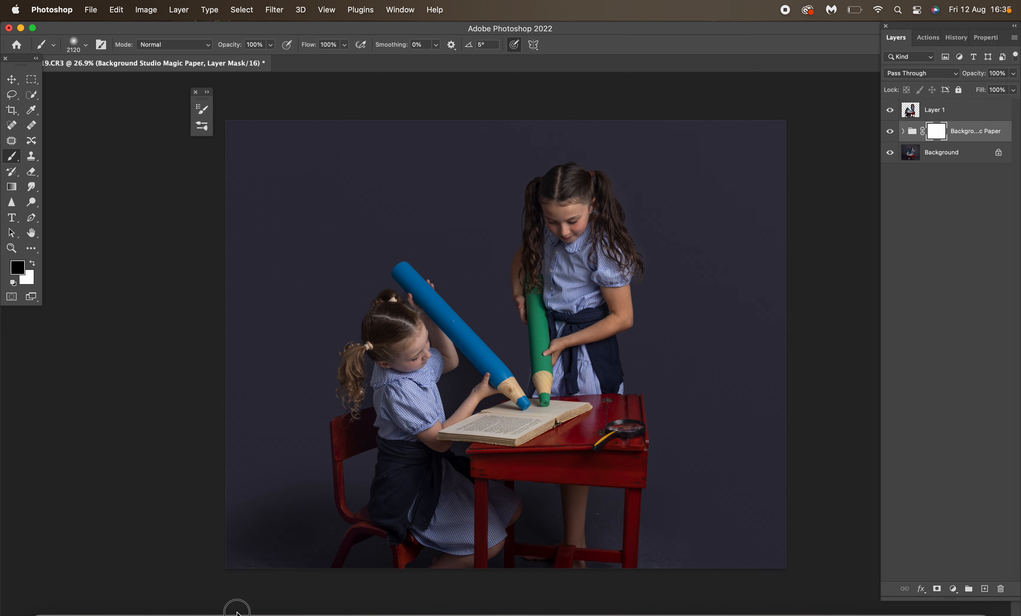
Step: Paint white back over the floor area on the group's mask and compare the group hidden and shown
key(x)
mouse_move(116, 557)
mouse_down()
mouse_move(297, 490)
mouse_move(627, 456)
mouse_move(838, 467)
mouse_up()
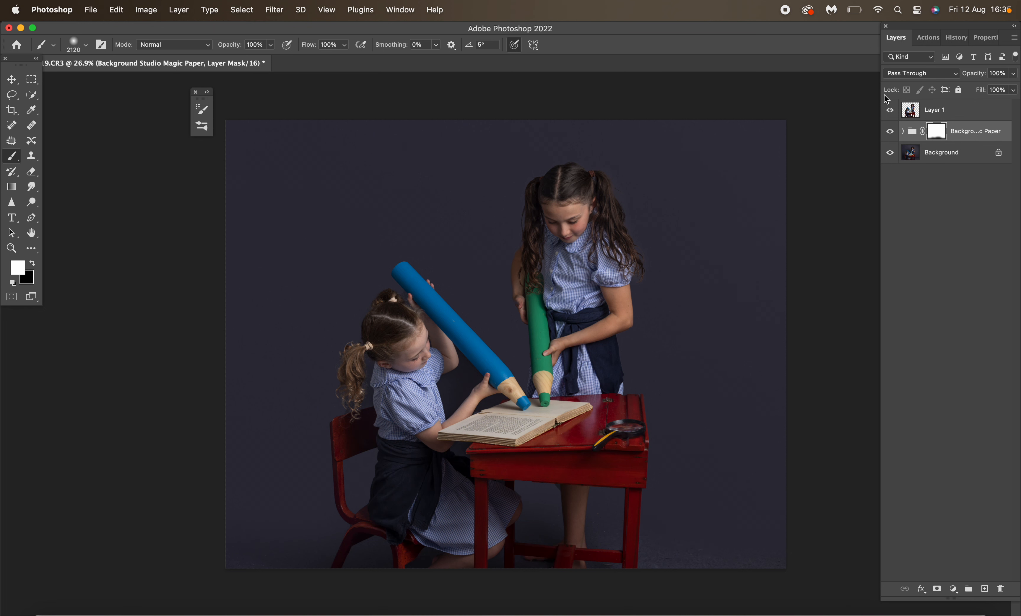
click(888, 132)
click(887, 134)
Step: Paint black on the group's mask over the seated girl's ponytail with a much smaller soft brush
key(bracketleft)
key(bracketleft)
key(bracketleft)
key(bracketleft)
key(bracketleft)
key(bracketleft)
key(bracketleft)
key(bracketleft)
key(bracketleft)
key(bracketleft)
key(bracketleft)
key(bracketleft)
key(bracketleft)
key(bracketleft)
key(bracketleft)
key(bracketleft)
key(bracketleft)
key(x)
drag(356, 362, 354, 415)
Step: Paint white on the group's mask around the outer edge of the standing girl's hair beside the green pencil, using a 150 px brush
key(bracketleft)
key(bracketleft)
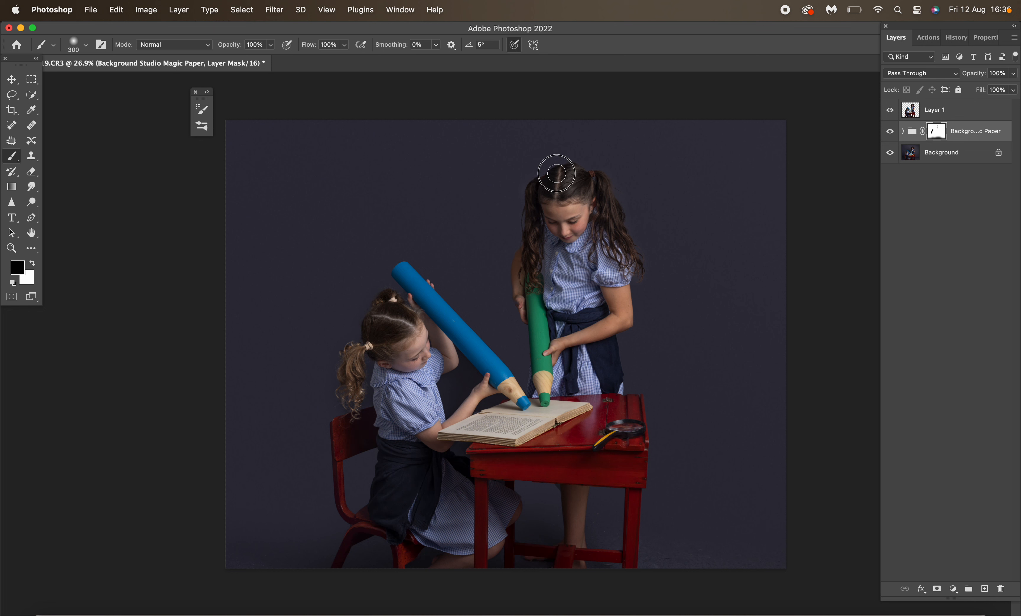
key(x)
key(bracketleft)
key(bracketleft)
key(bracketleft)
key(bracketleft)
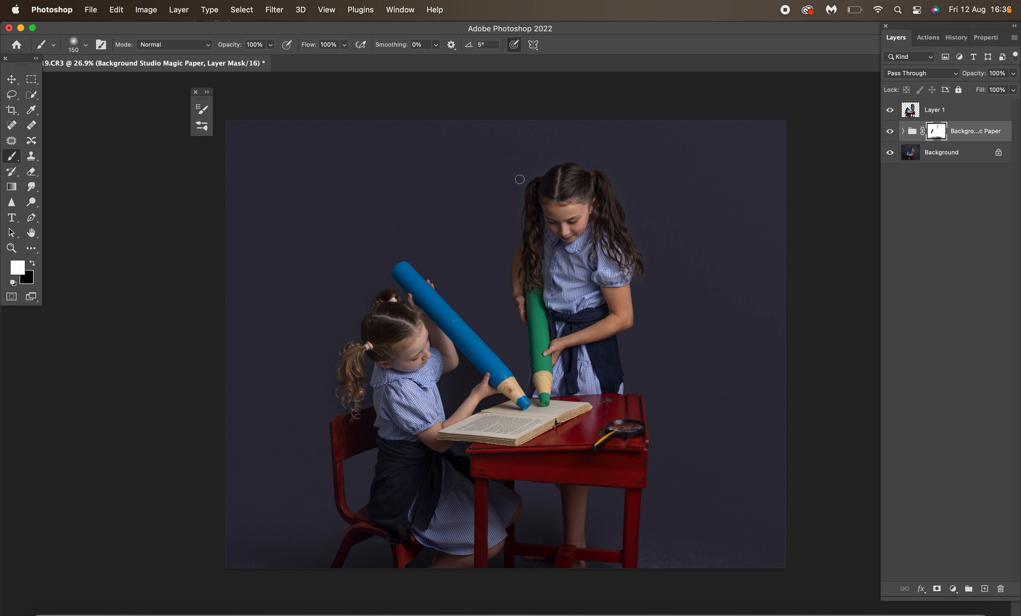
mouse_move(519, 194)
mouse_down()
mouse_move(542, 170)
mouse_move(544, 142)
mouse_up()
Step: Paint black on the group's mask along the standing girl's other ponytail, and switch the foreground colour back to white
key(x)
drag(602, 180, 640, 274)
key(x)
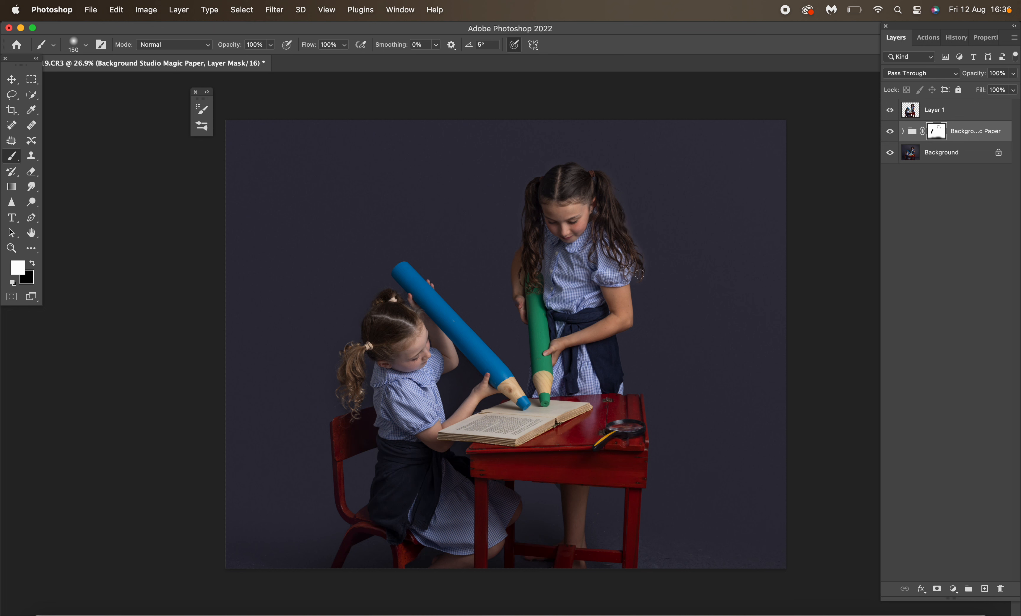